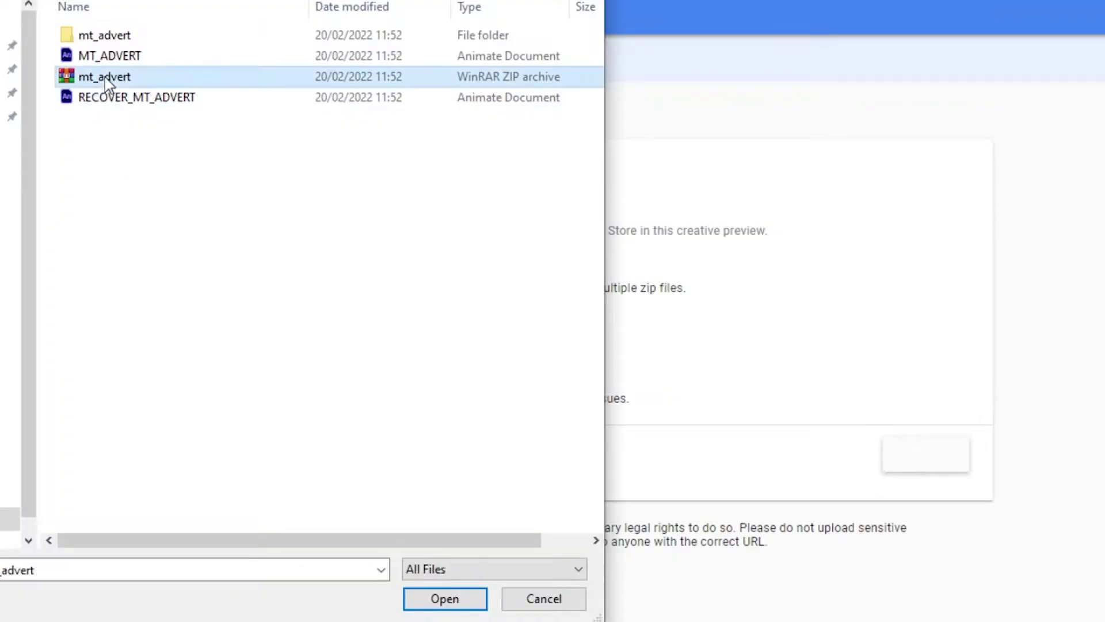
Upload the mt_advert ZIP archive to the HTML5 Validator and examine the Missing asset check details
left_click(445, 598)
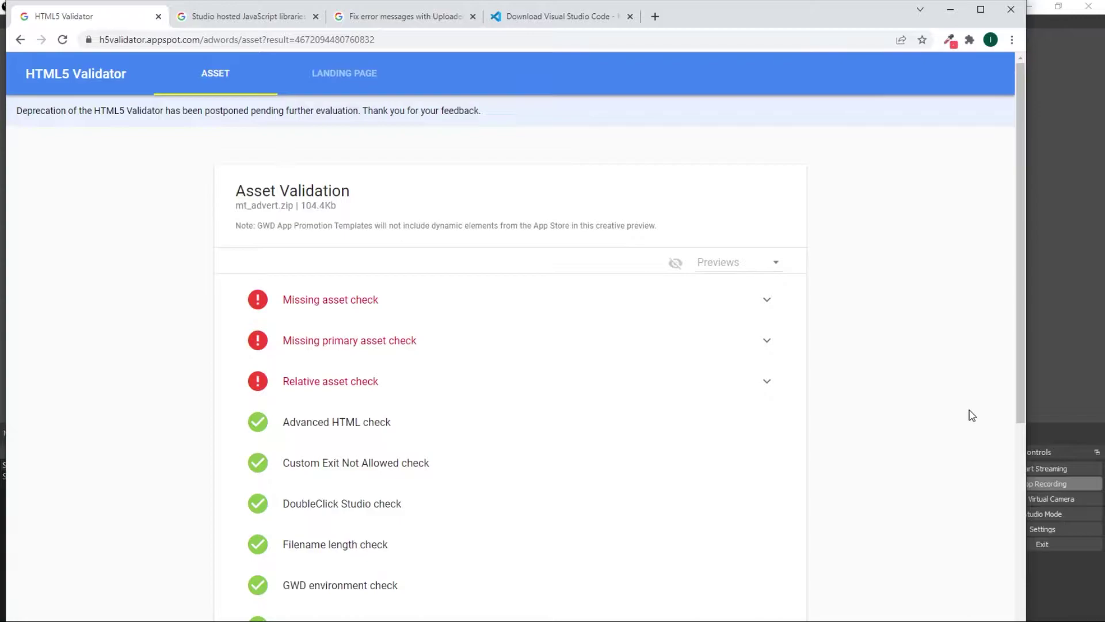
left_click(764, 308)
scroll(843, 356, "down", 5)
scroll(847, 362, "down", 1)
scroll(847, 363, "up", 6)
left_click(767, 302)
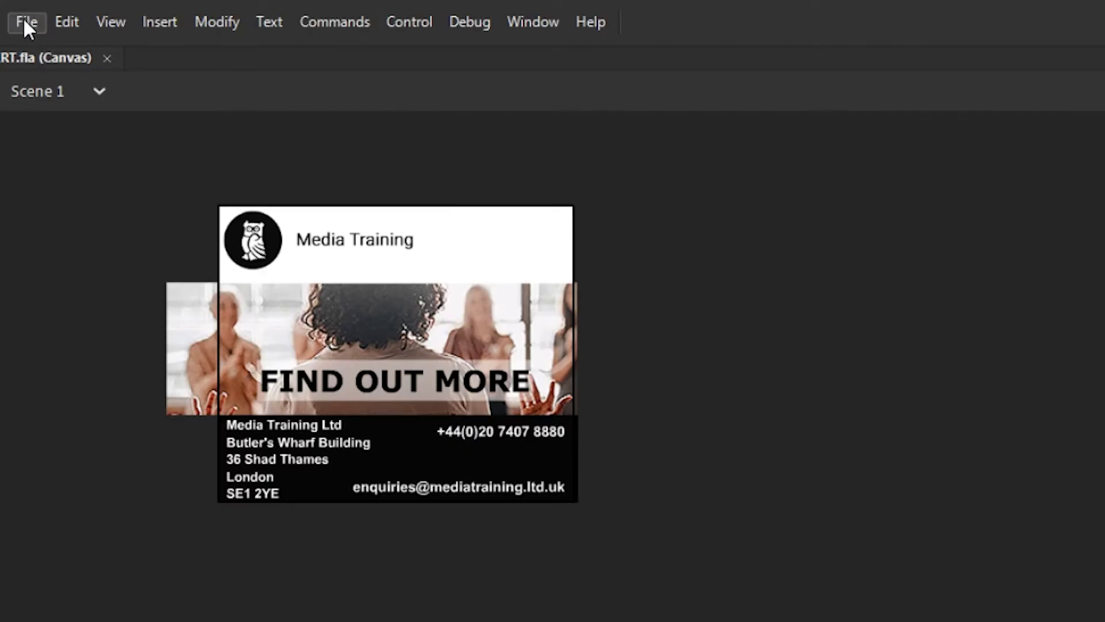
Publish the advert from Adobe Animate and submit the new mt_advert ZIP archive to the HTML5 Validator
left_click(24, 21)
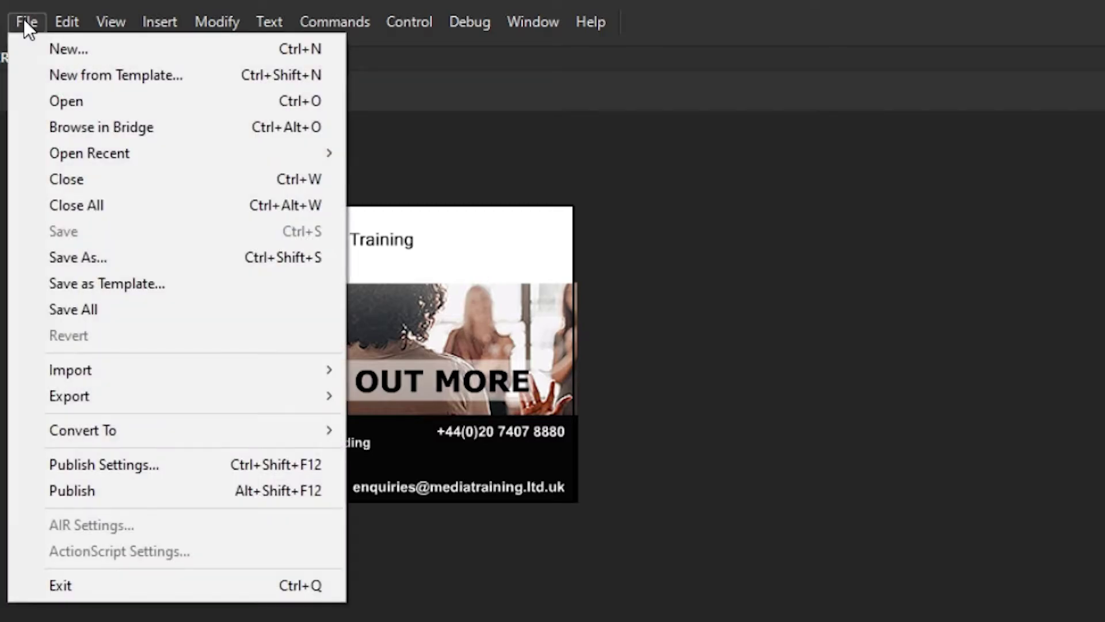
left_click(85, 485)
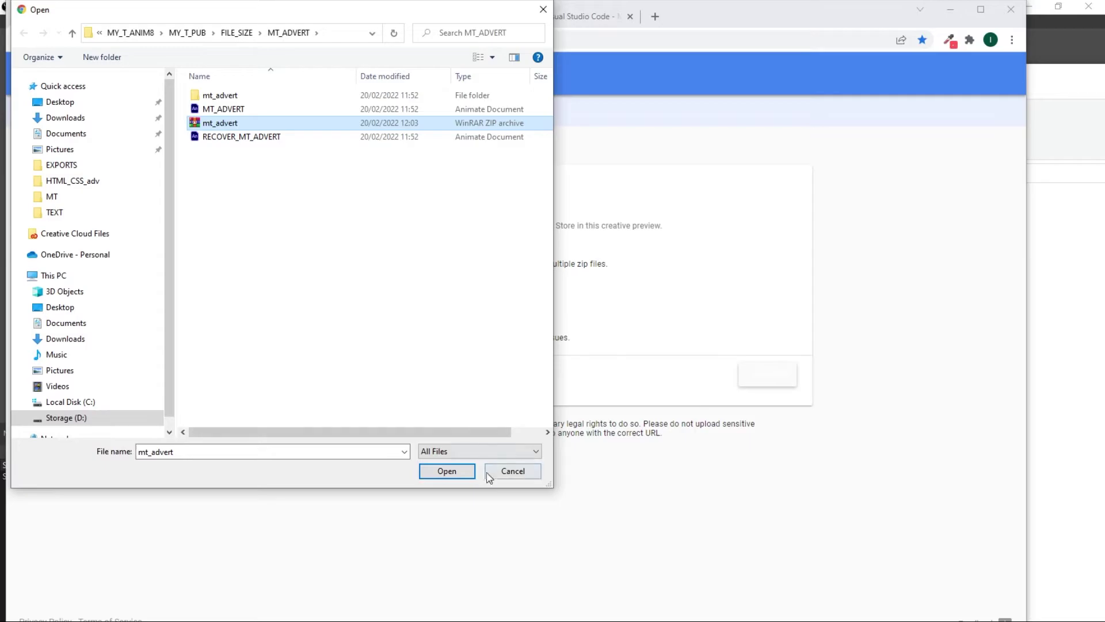
left_click(447, 471)
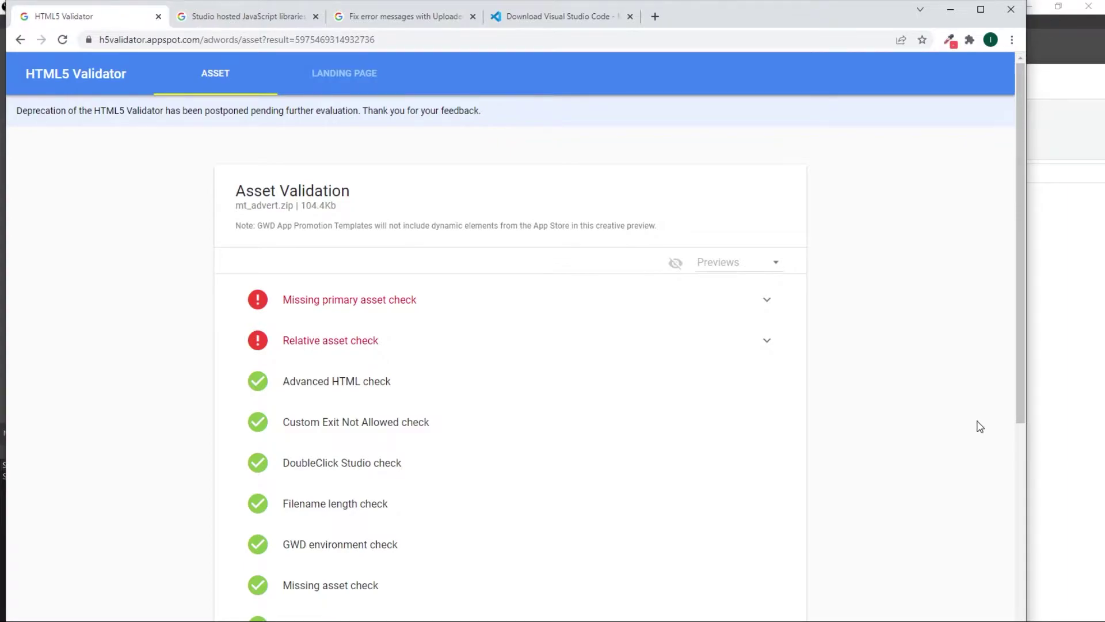
View the Visual Studio Code download page and open the published mt_advert HTML file in Visual Studio Code
left_click(557, 17)
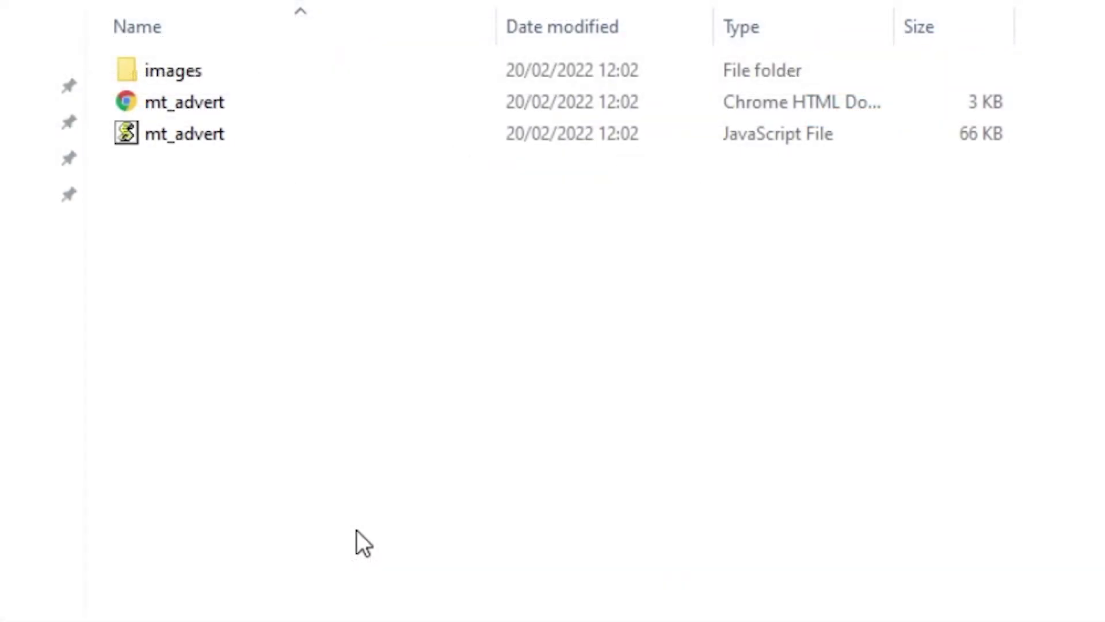
right_click(206, 97)
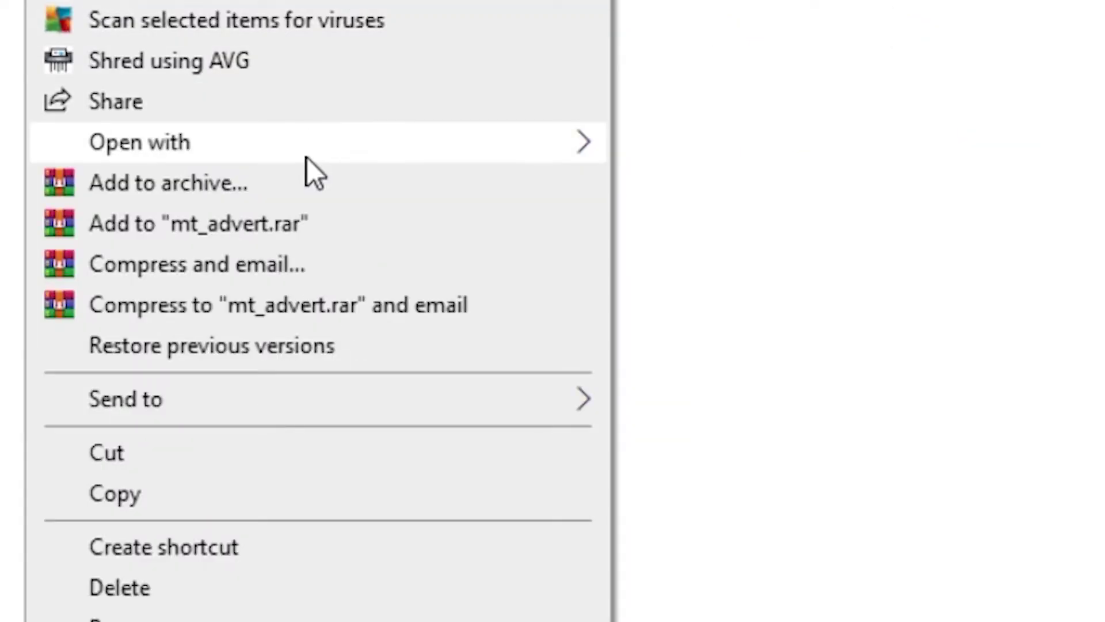
mouse_move(306, 157)
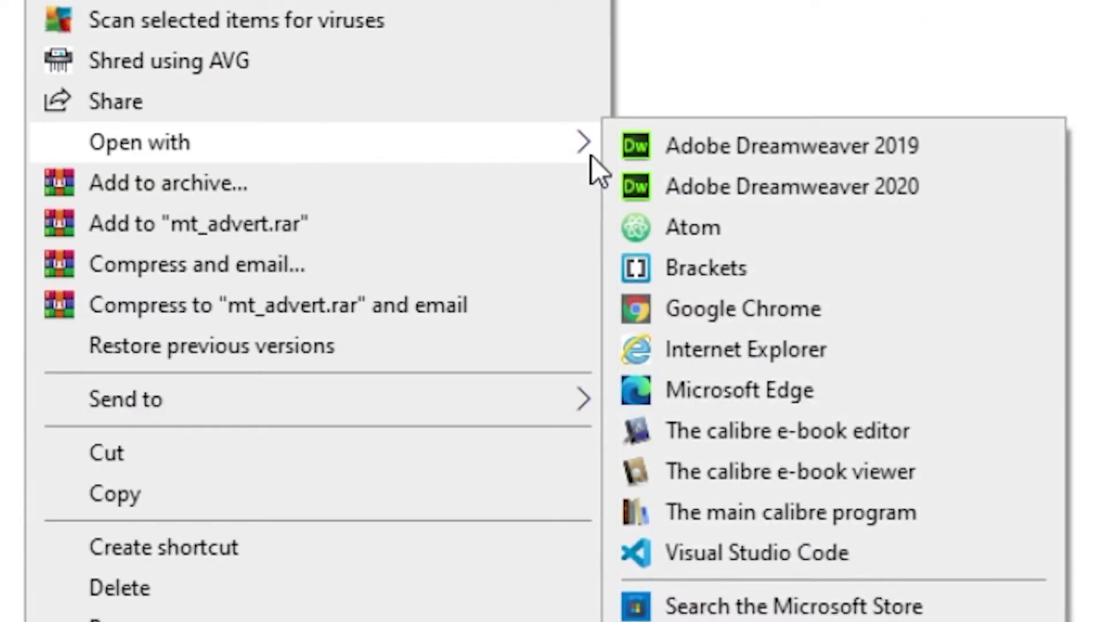
left_click(774, 564)
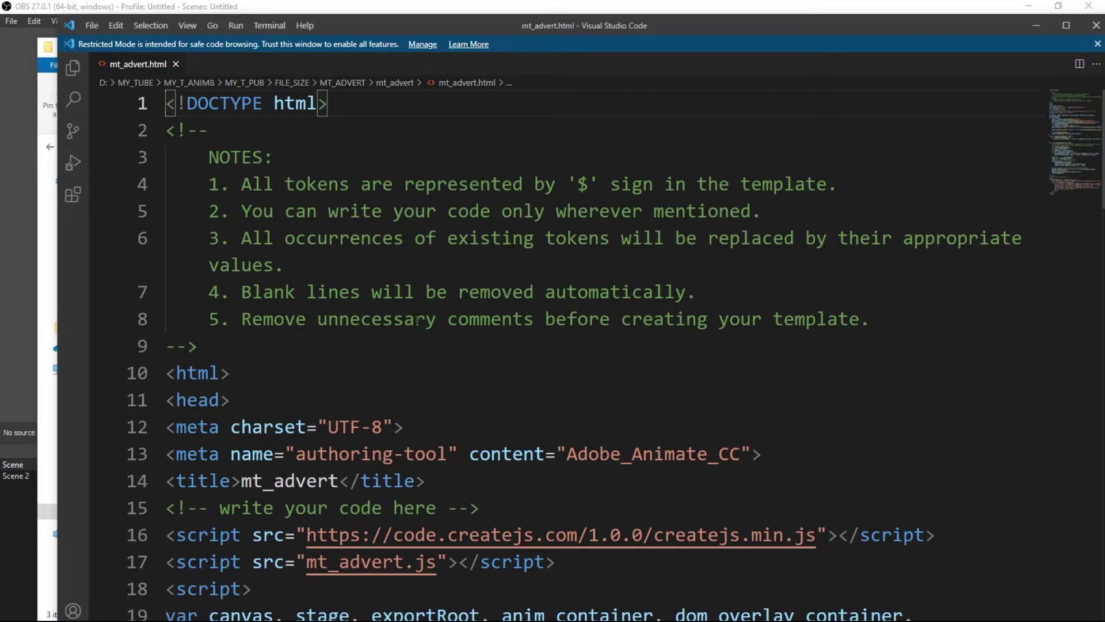
Add an empty line beneath the "write your code here" comment in the head of mt_advert.html
scroll(418, 320, "down", 2)
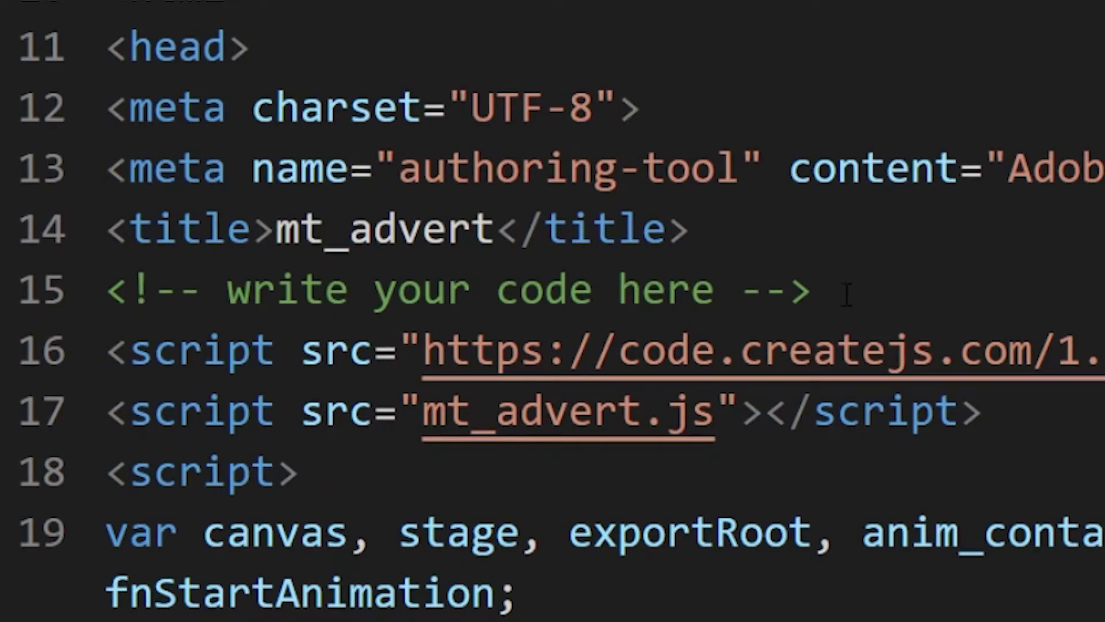
left_click(979, 305)
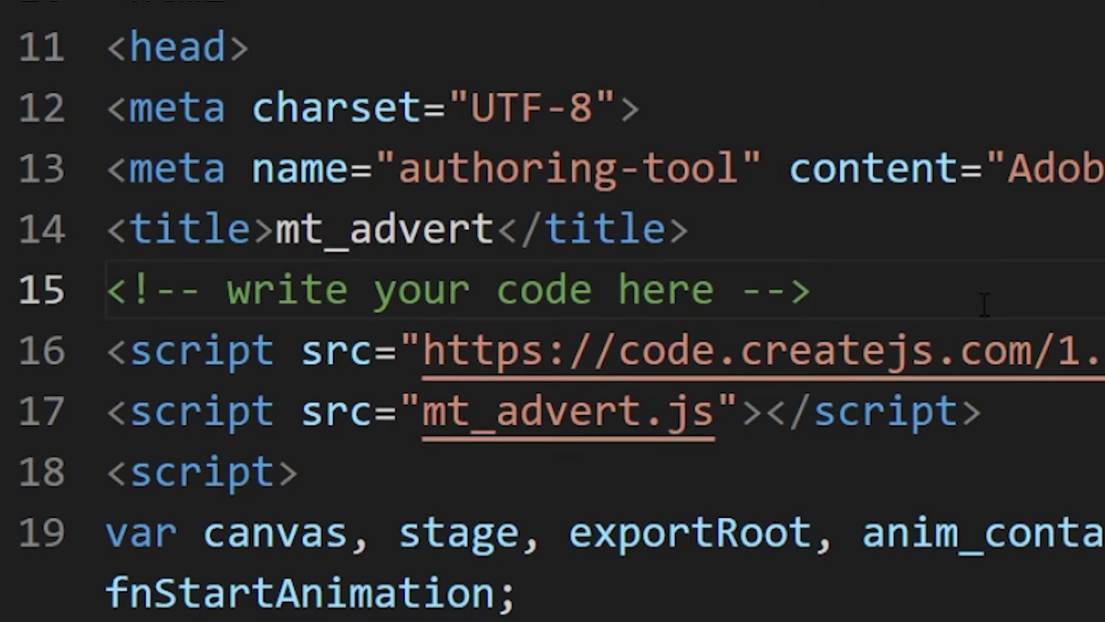
key("Return")
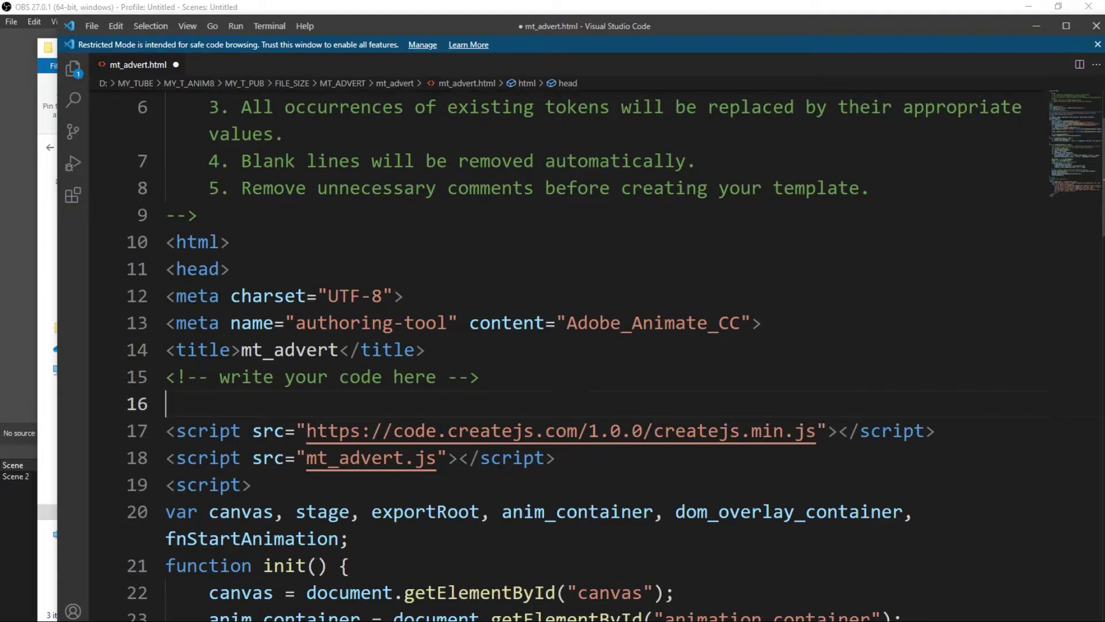
Copy the ad.size meta tag (width=300,height=250) from the validator's Missing primary asset check into empty line 16 of mt_advert.html
key("alt+Tab")
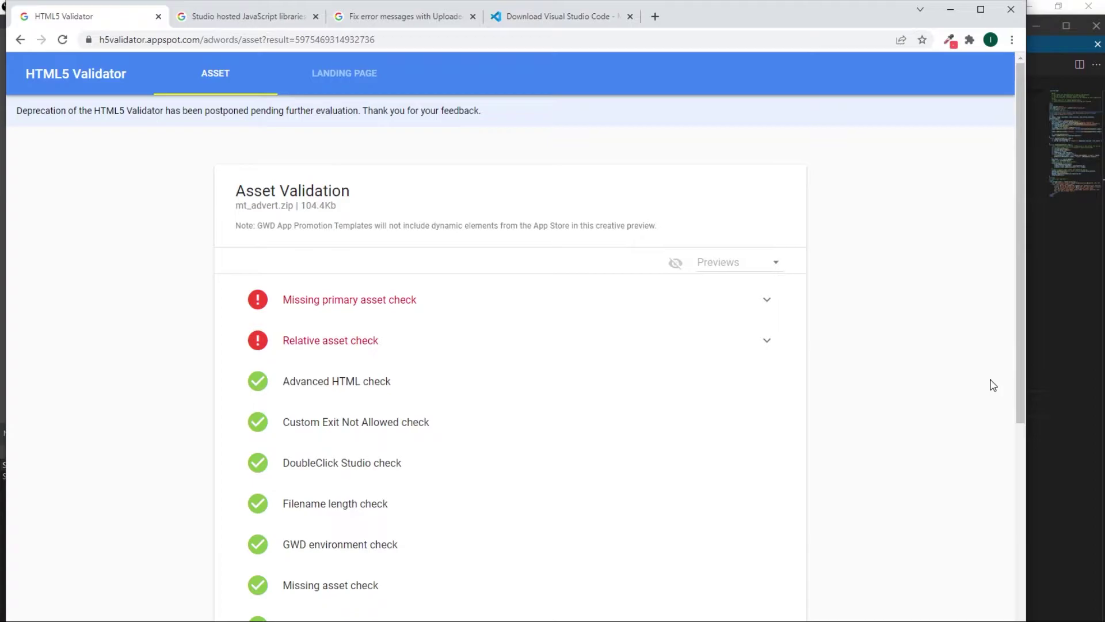
left_click(767, 302)
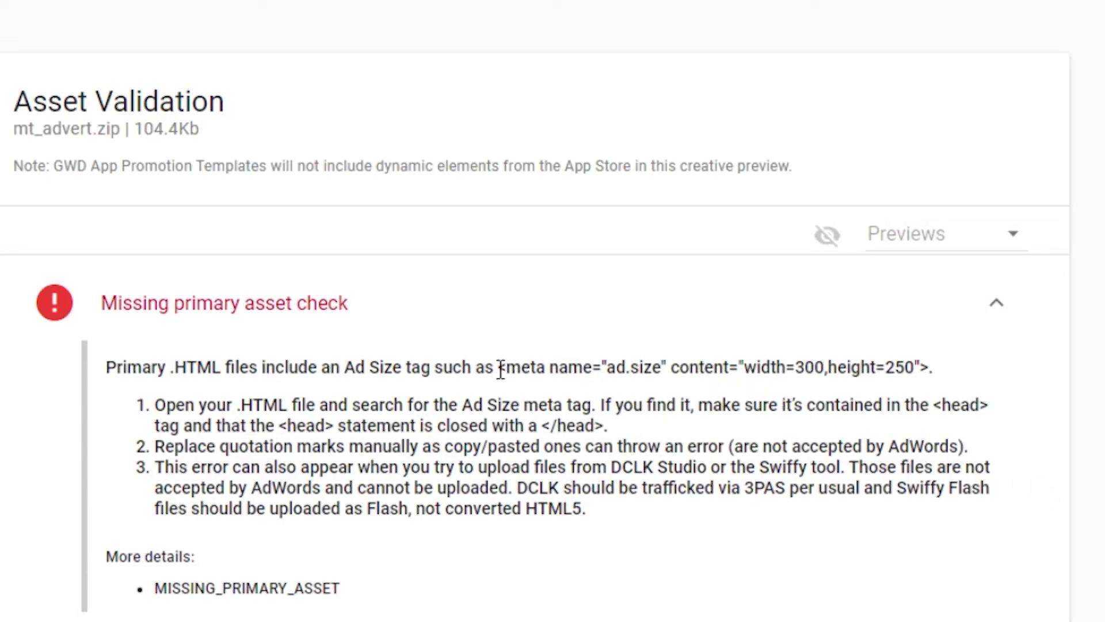
left_click_drag(499, 368, 928, 362)
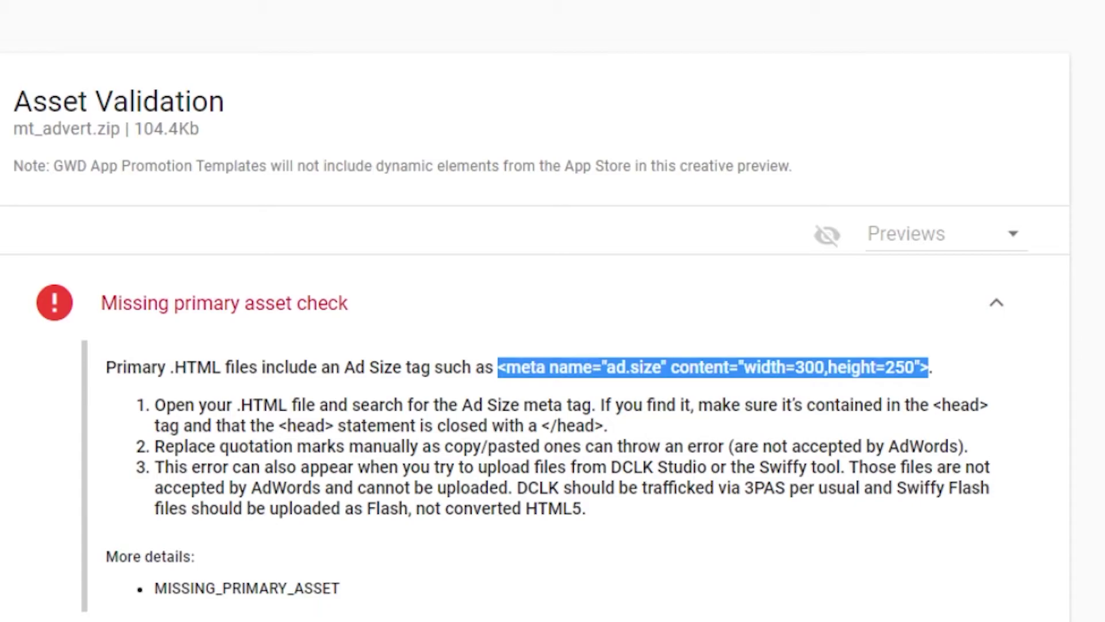
right_click(689, 368)
left_click(729, 390)
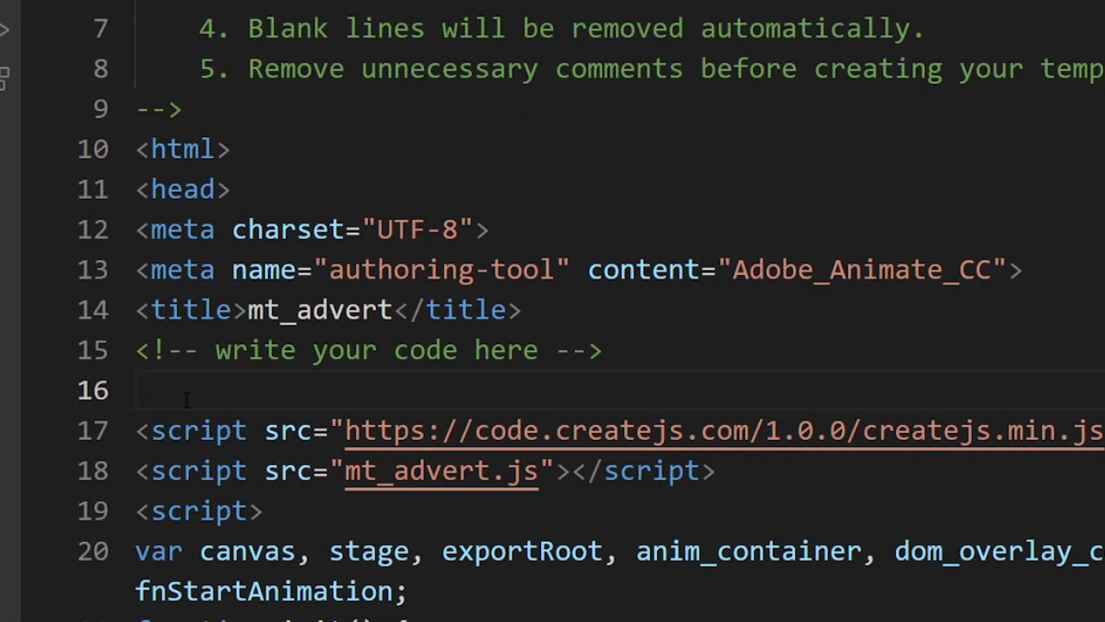
key("ctrl+v")
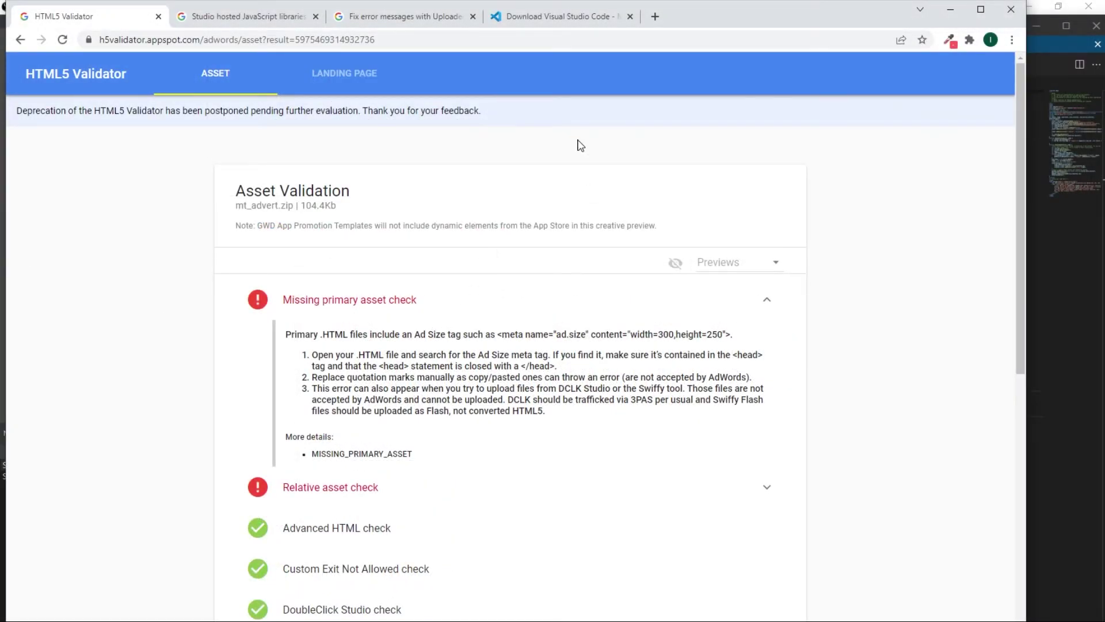
Examine the missing primary HTML file guidance in Google Ads Help and the URL flagged by the Relative asset check
left_click(407, 23)
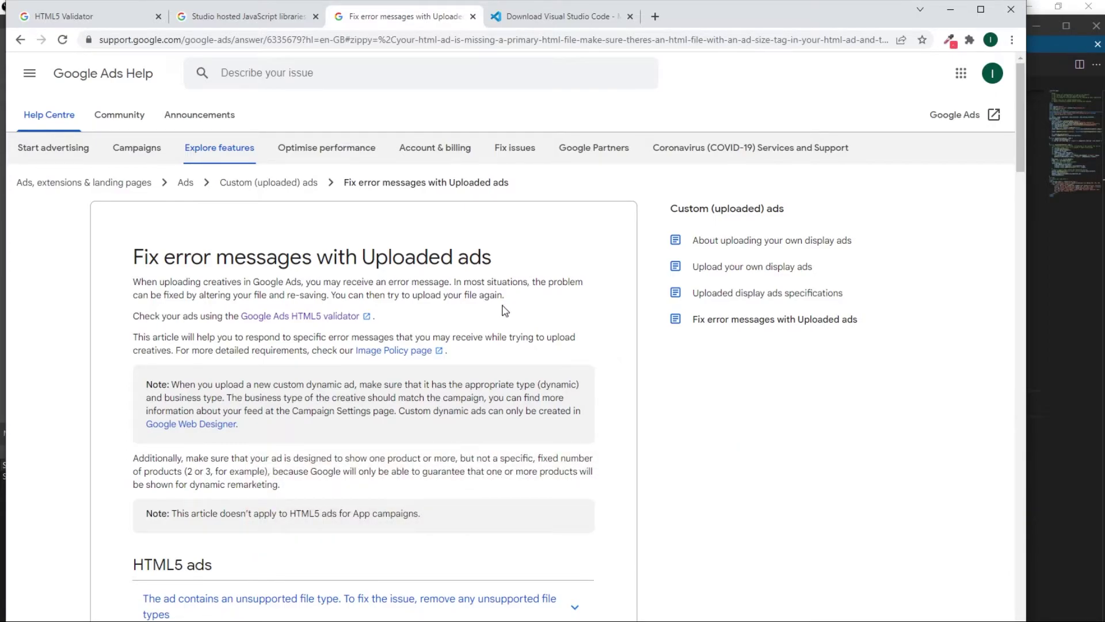
scroll(441, 391, "down", 5)
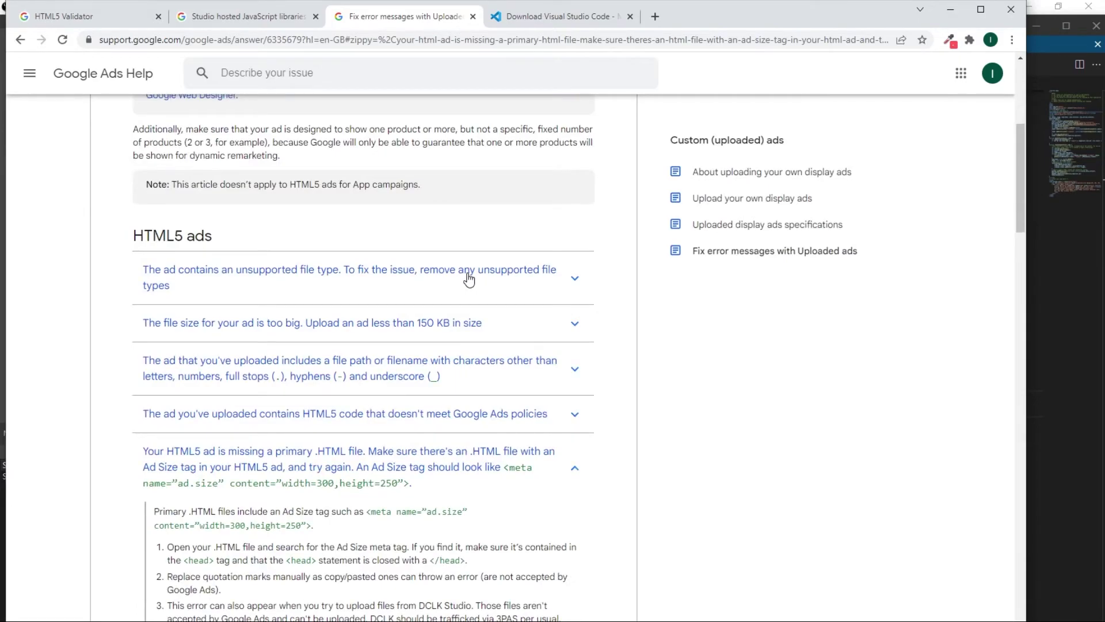
scroll(469, 279, "down", 2)
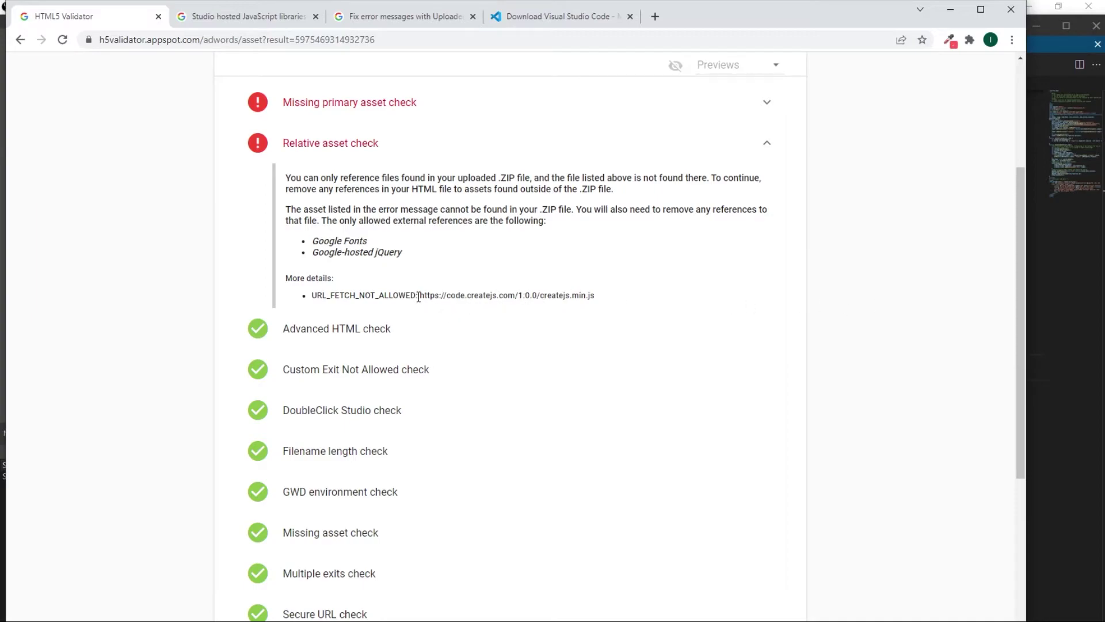
left_click_drag(418, 295, 599, 291)
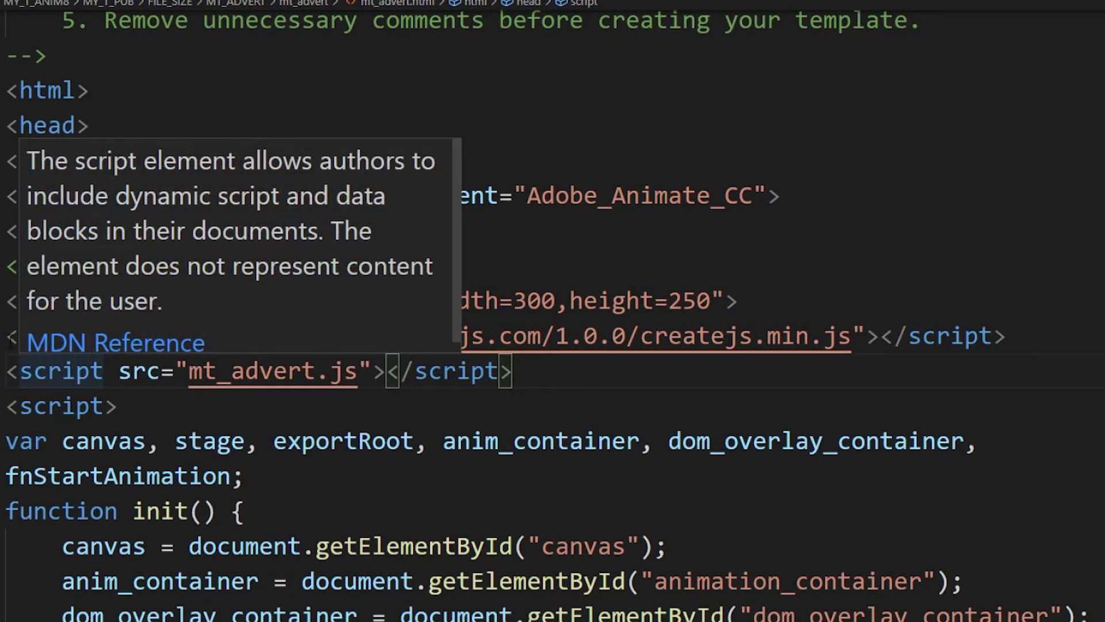
Replace the CreateJS script tag on line 17 with Google's Studio hosted createjs_2019.11.15_min.js tag, then save and close mt_advert.html
left_click_drag(6, 335, 1034, 334)
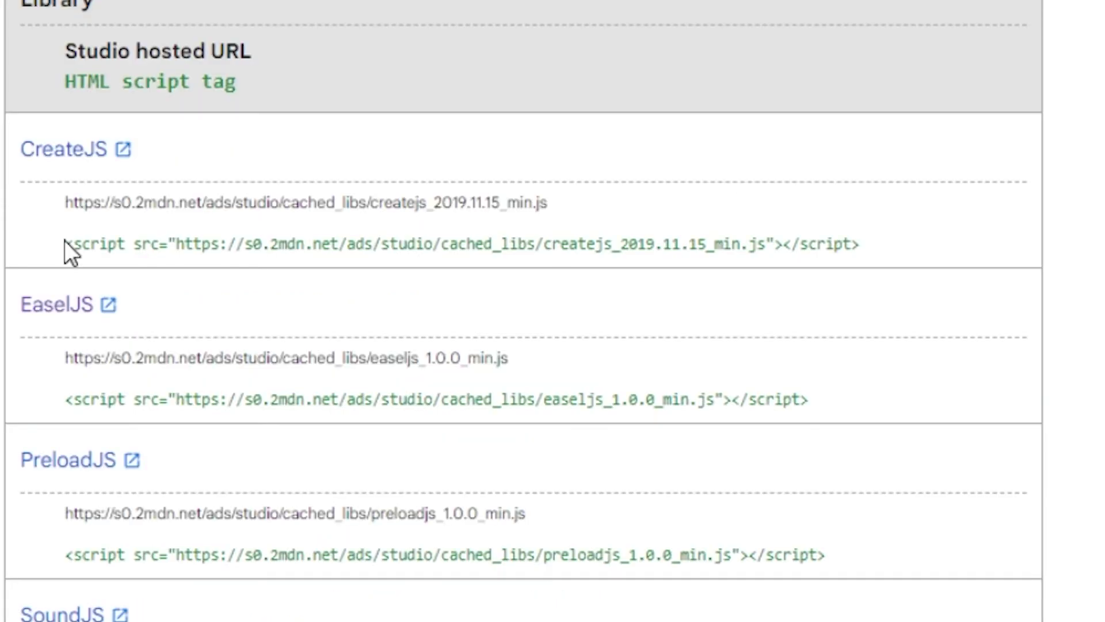
left_click_drag(67, 241, 906, 242)
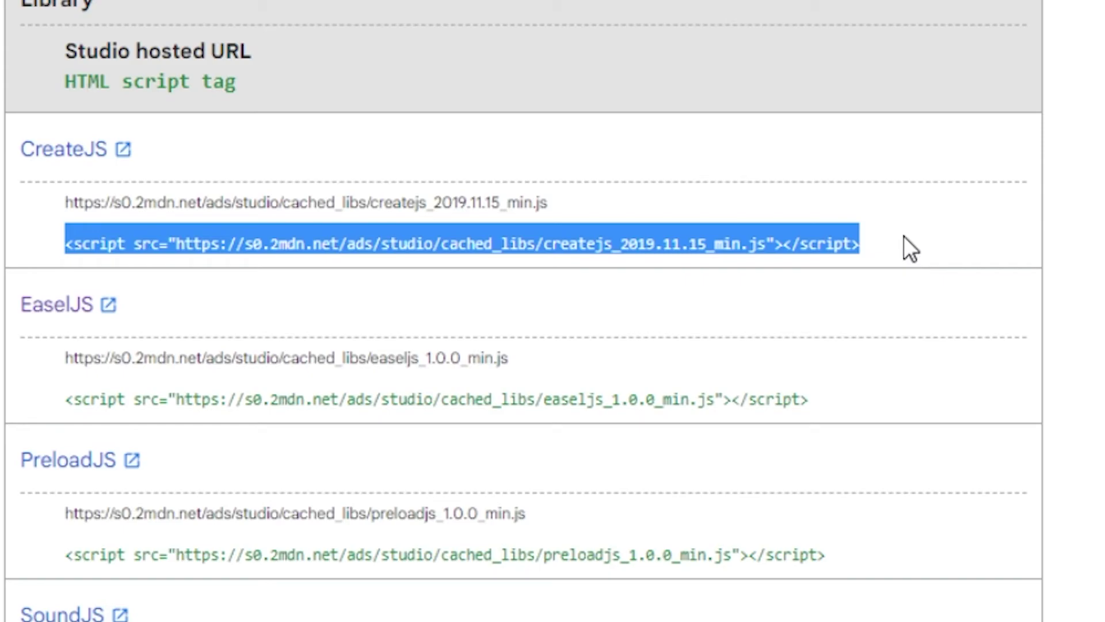
right_click(655, 244)
left_click(518, 192)
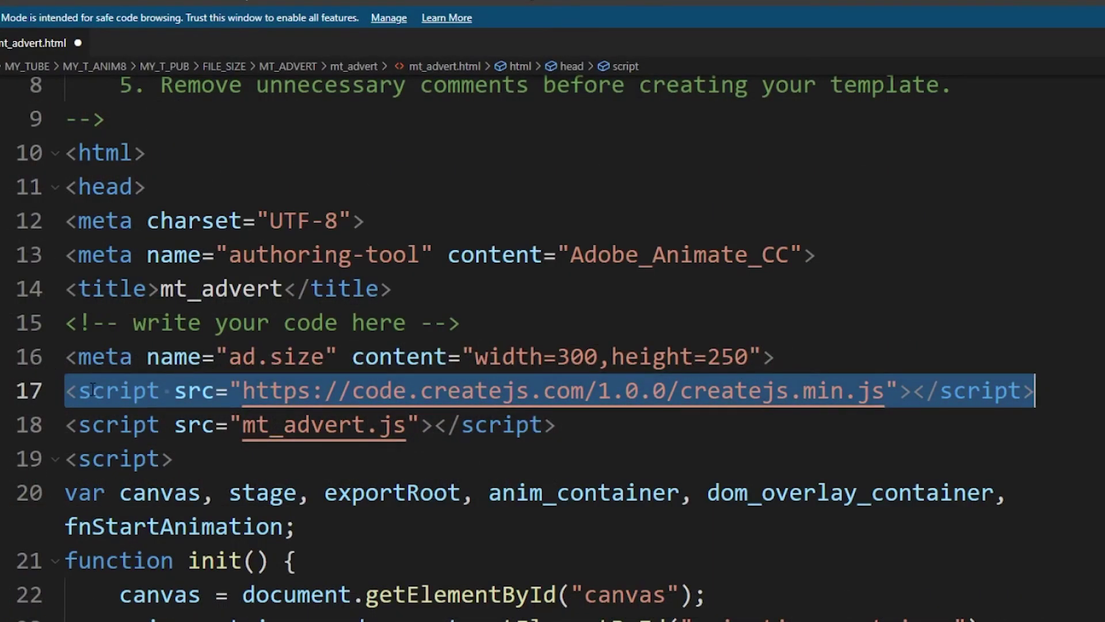
mouse_move(163, 392)
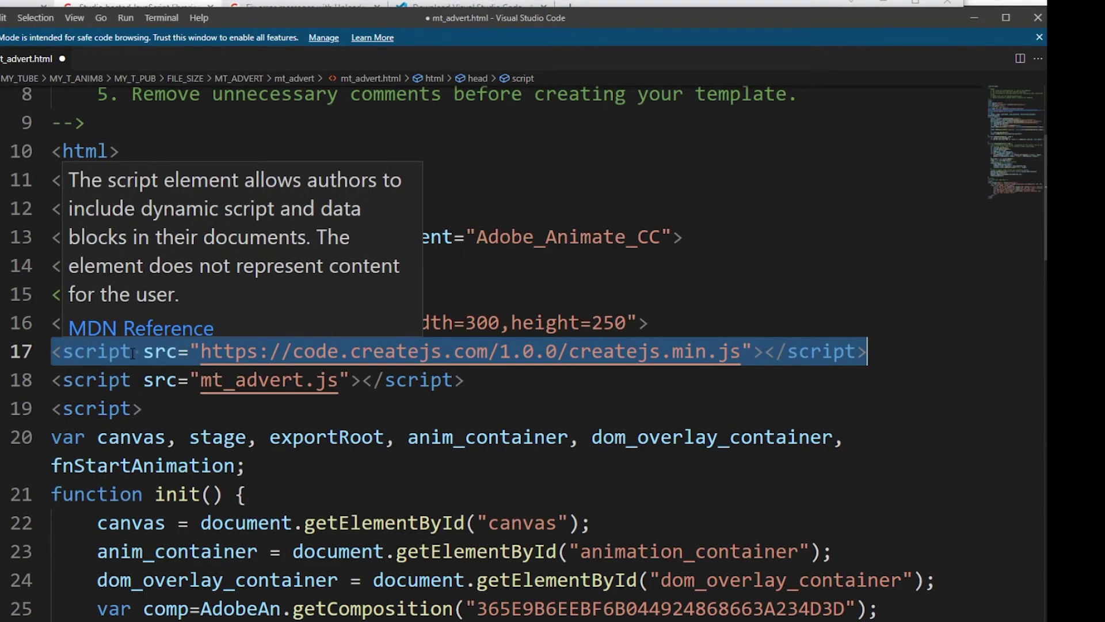
key("ctrl+v")
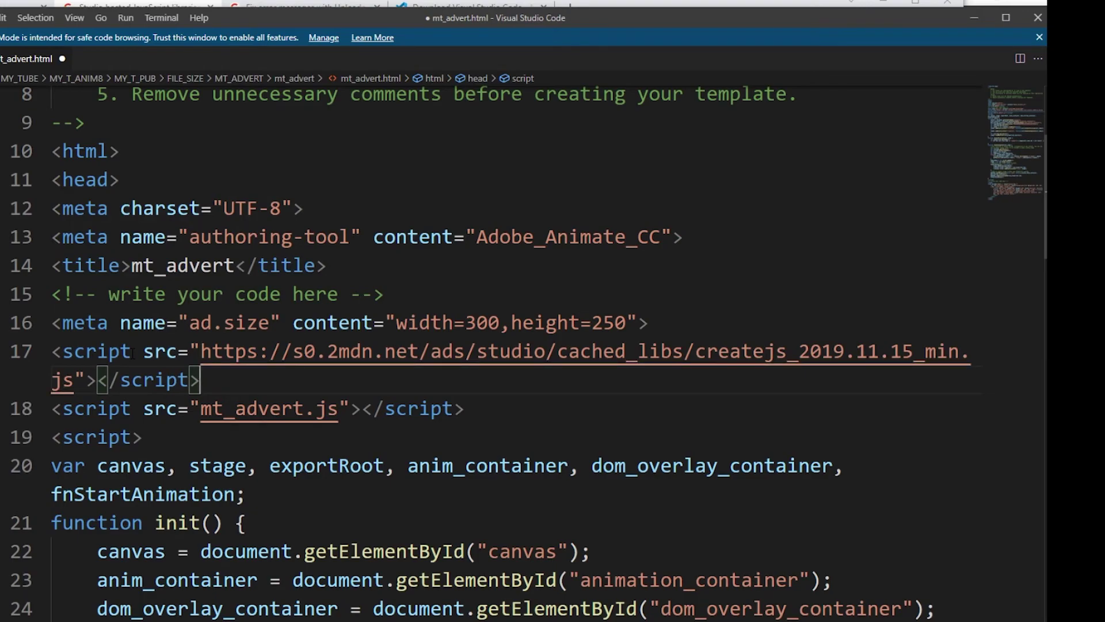
key("ctrl+s")
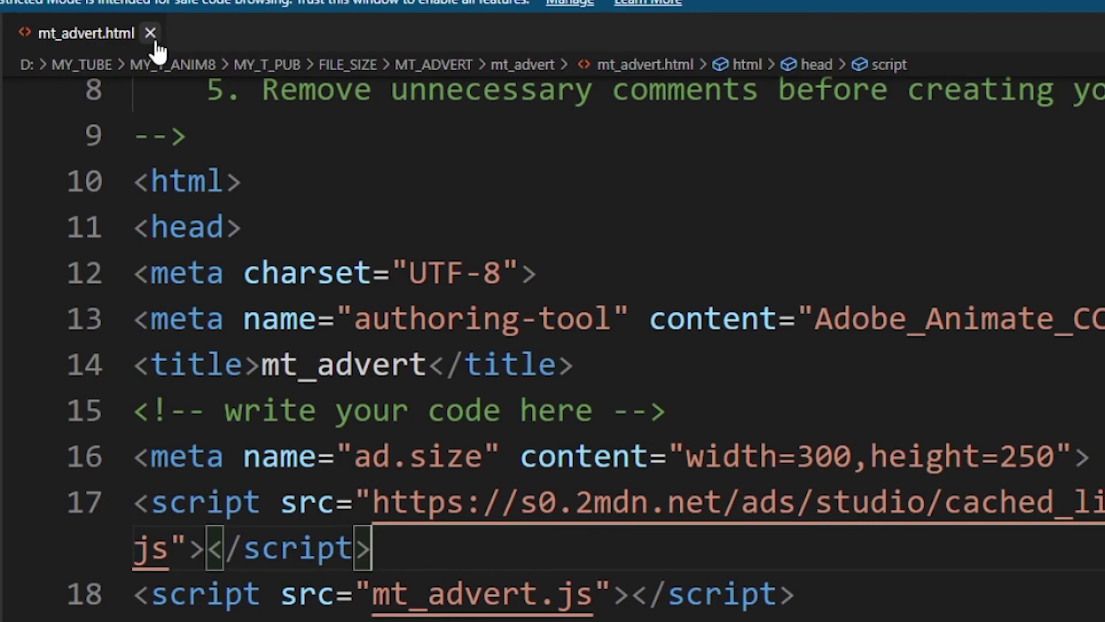
left_click(151, 33)
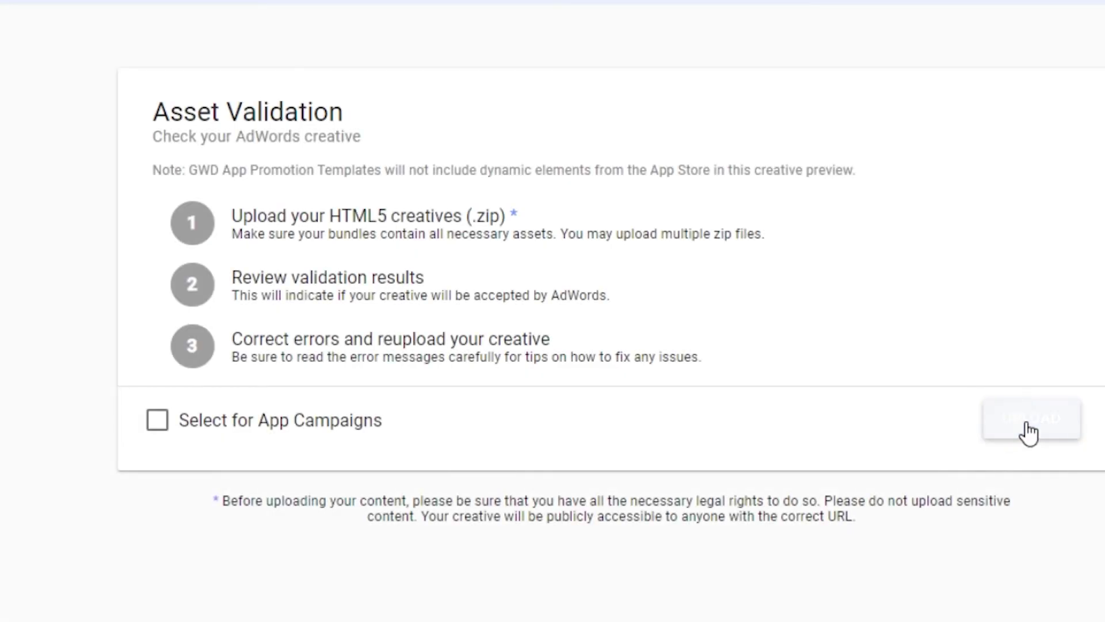
Upload the updated mt_advert ZIP archive to the HTML5 Validator and review the whole list of check results
left_click(1040, 422)
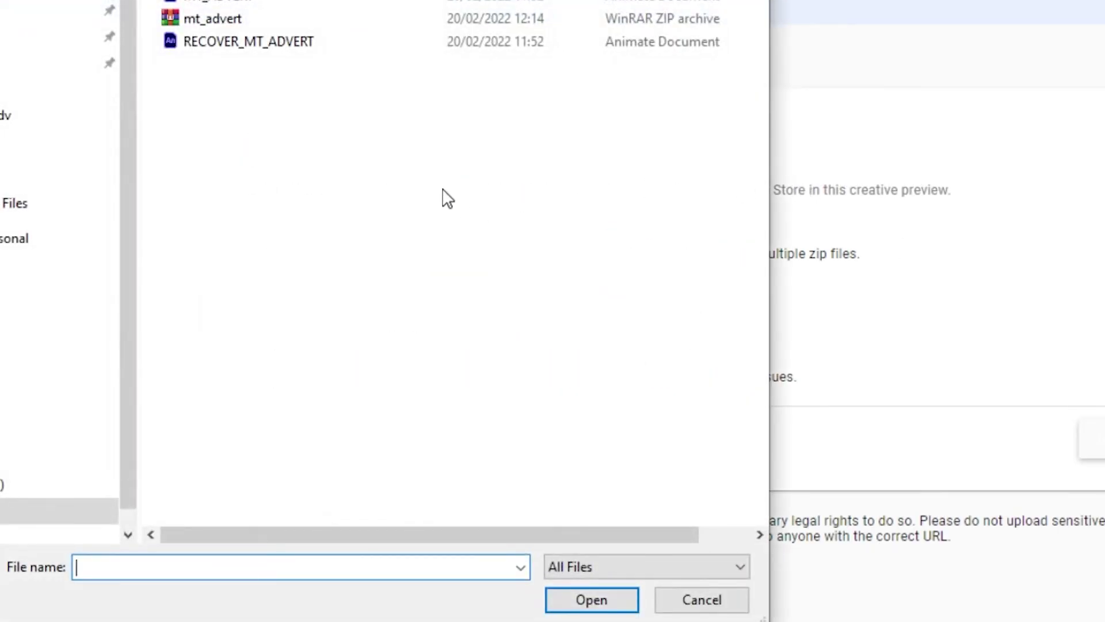
left_click(225, 22)
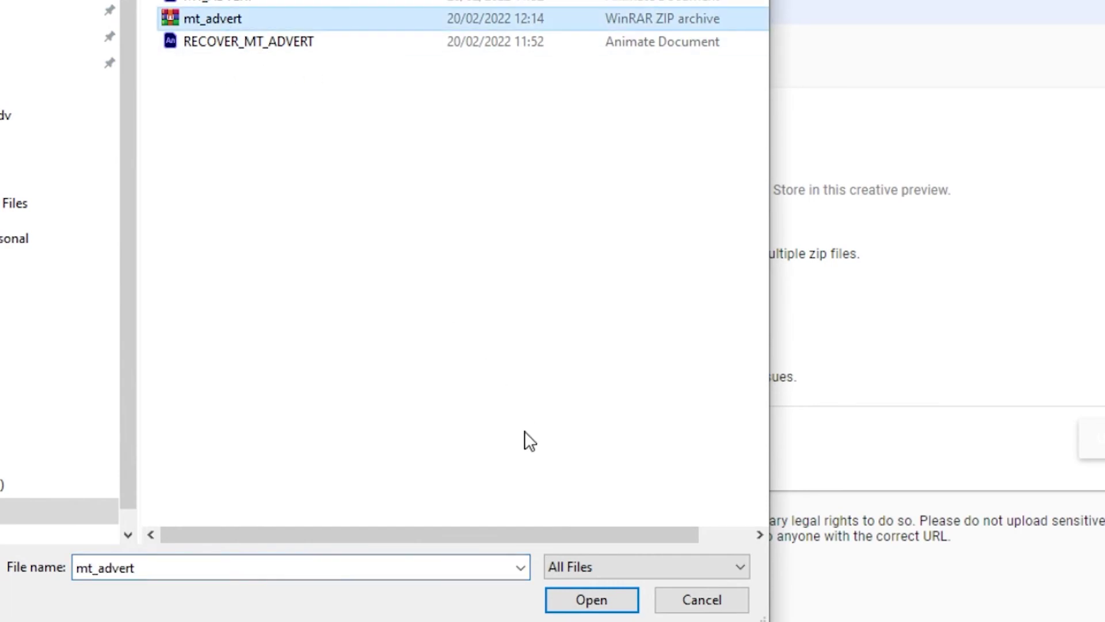
left_click(592, 601)
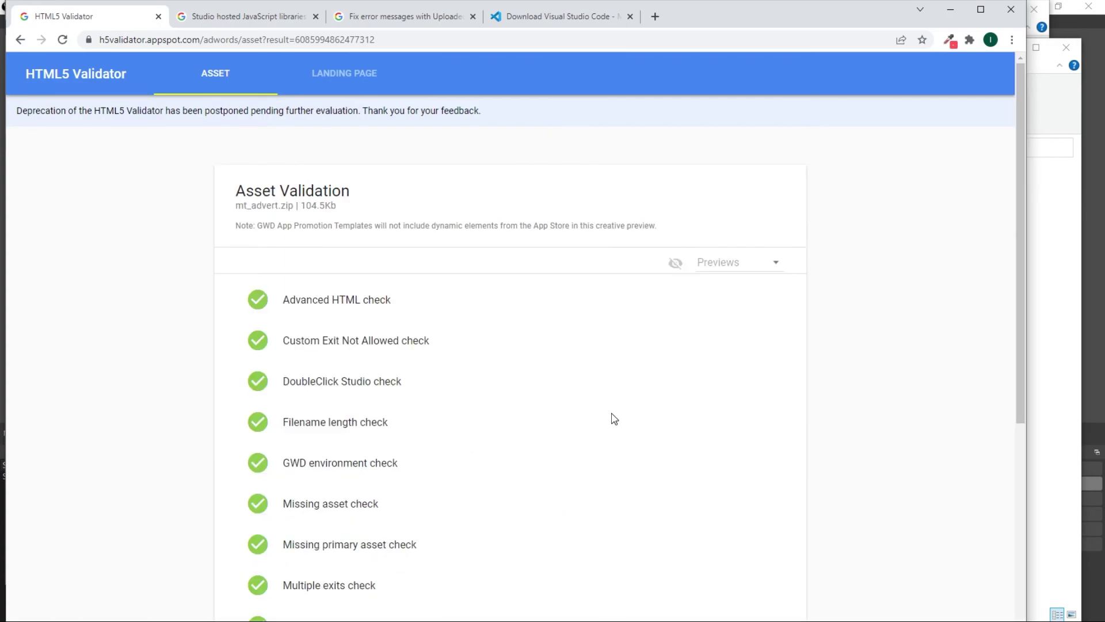
scroll(612, 416, "down", 3)
scroll(613, 406, "down", 2)
scroll(613, 406, "up", 6)
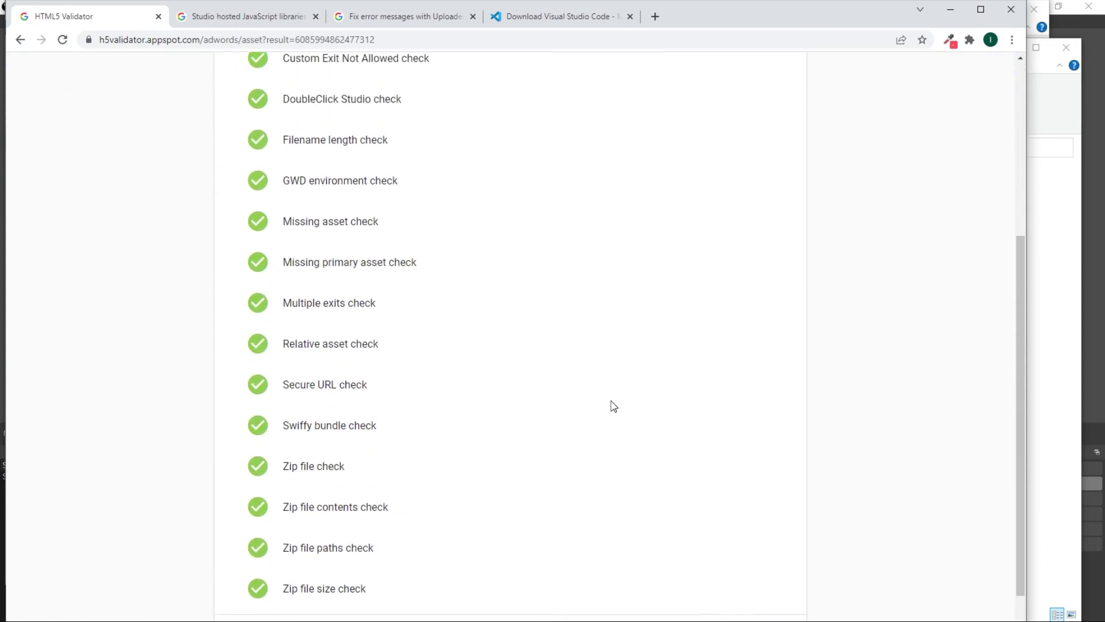